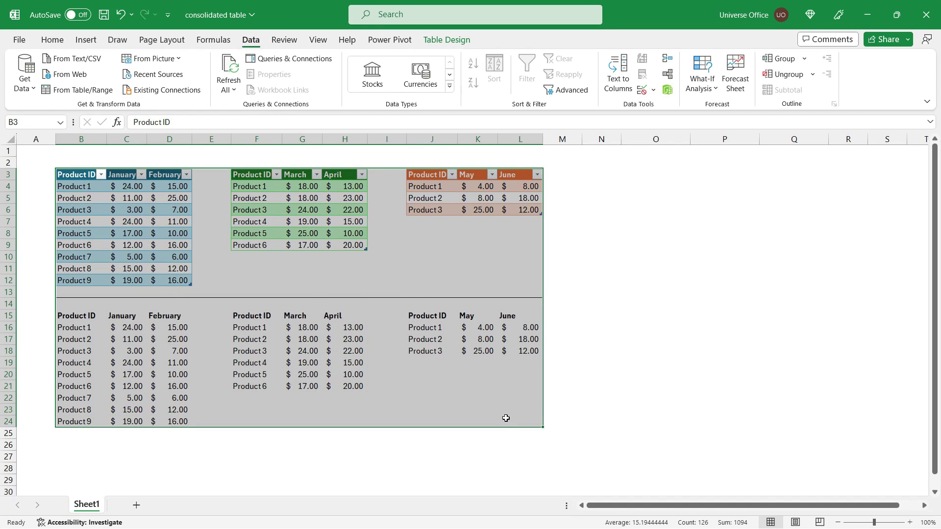
Check product values across the tables, then select the three plain tables in rows 15–24.
click(138, 223)
click(300, 223)
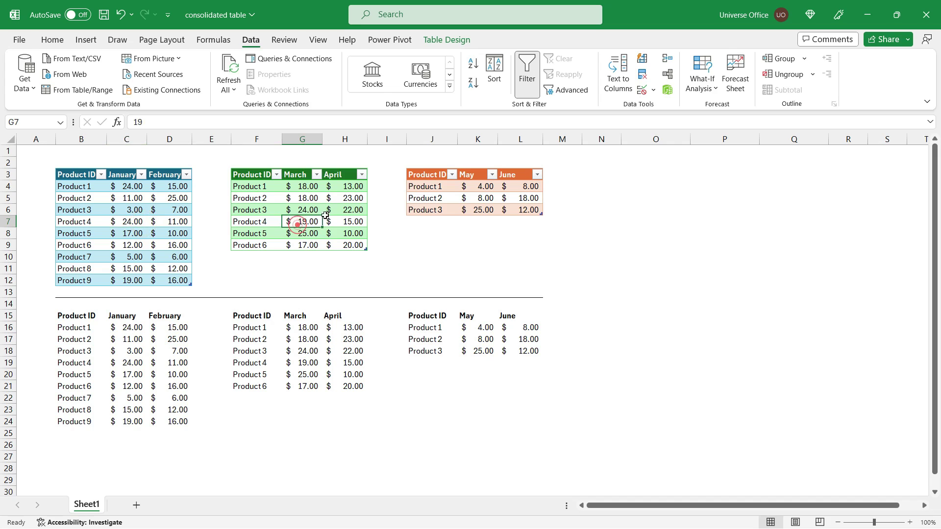
click(433, 199)
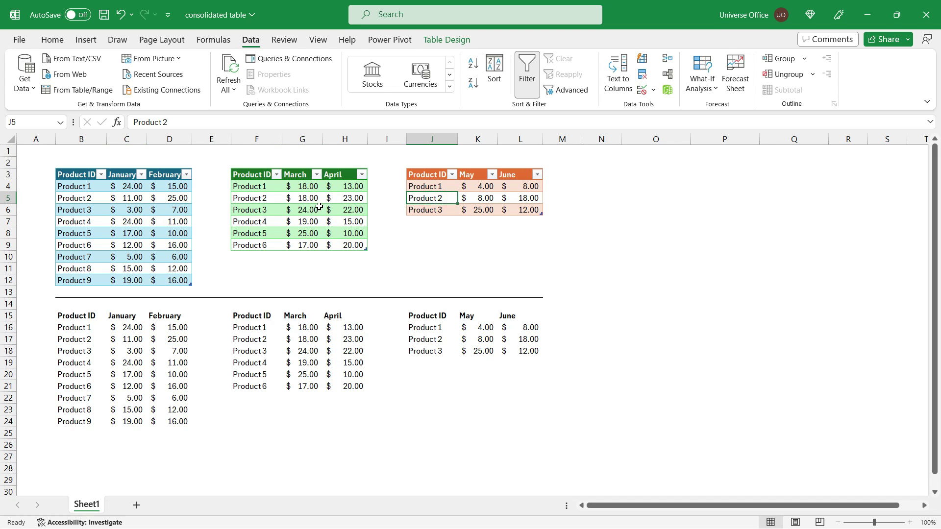
click(122, 219)
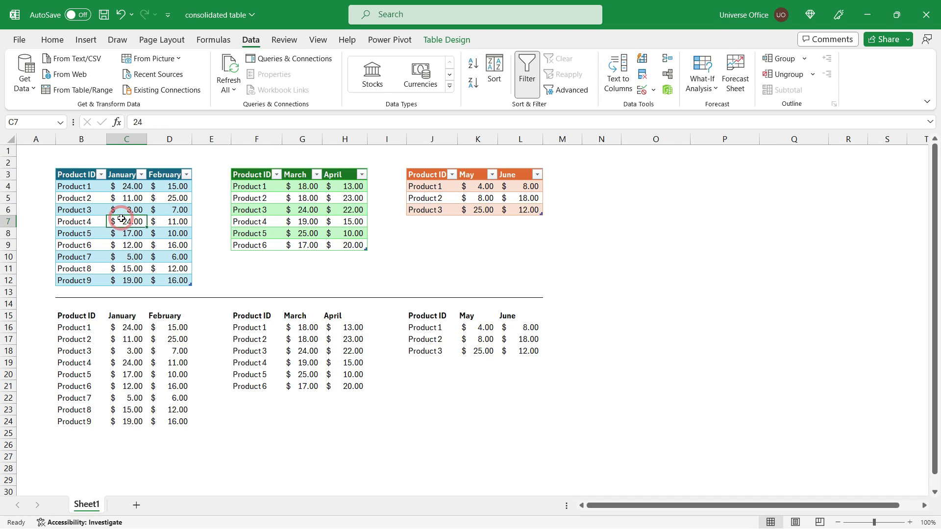
click(300, 197)
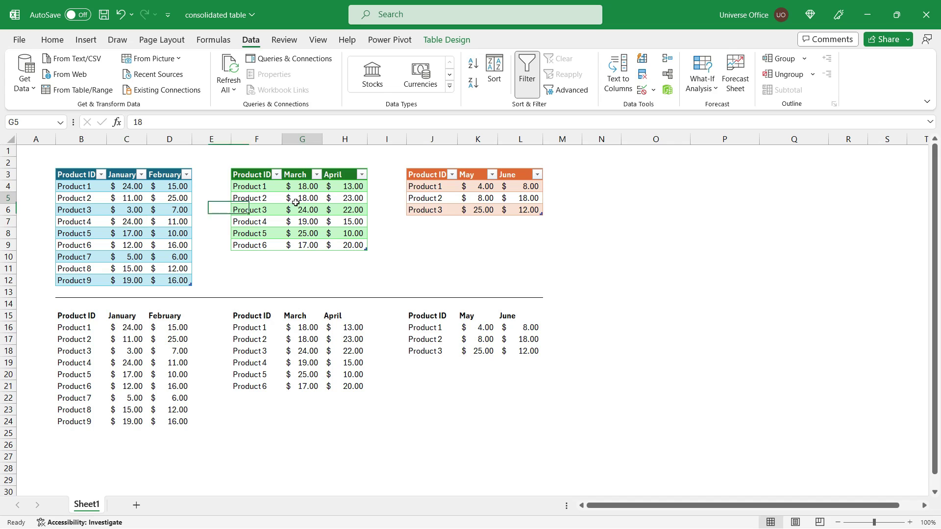
click(467, 196)
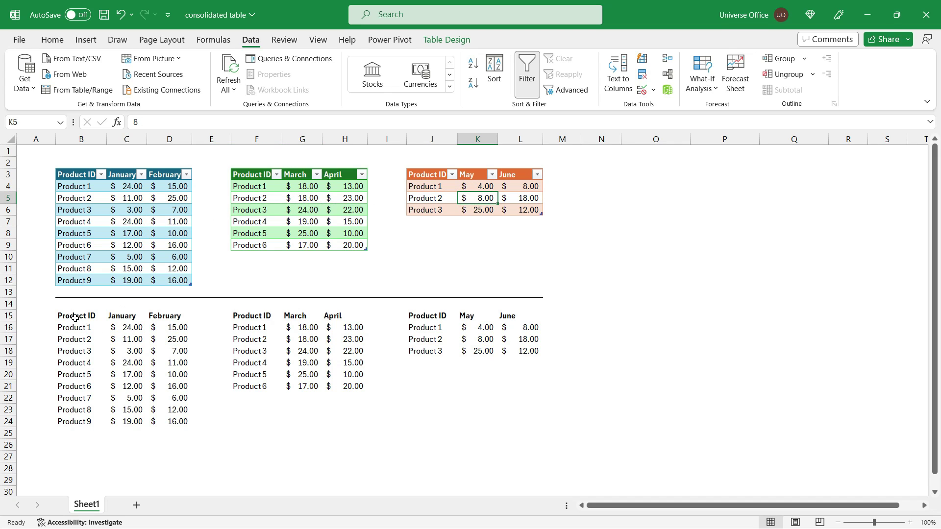
drag(75, 318, 503, 419)
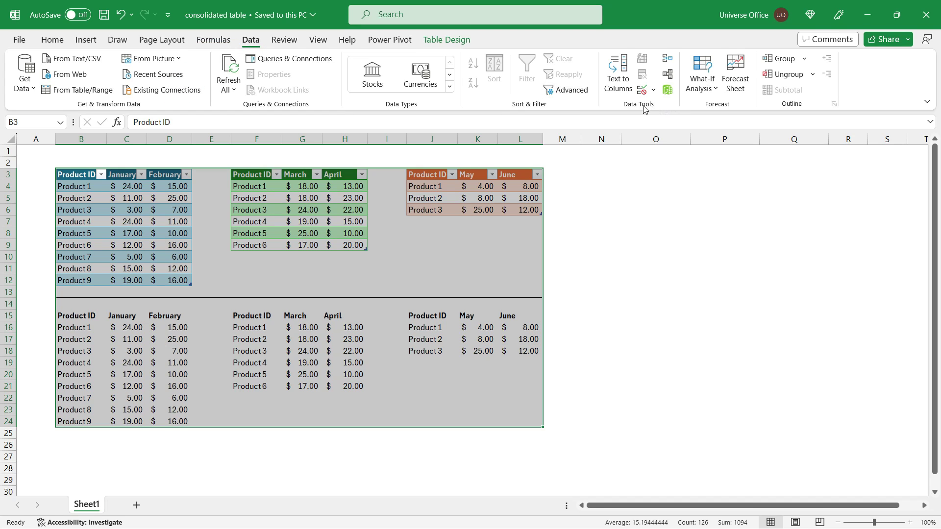
Open Consolidate, keep Sum as the function, and get ready to enter a reference.
click(669, 61)
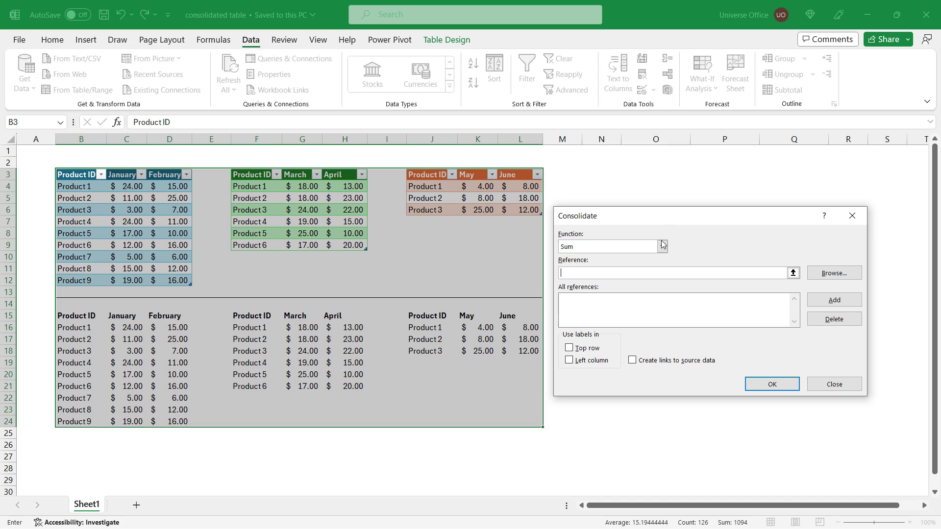
click(662, 246)
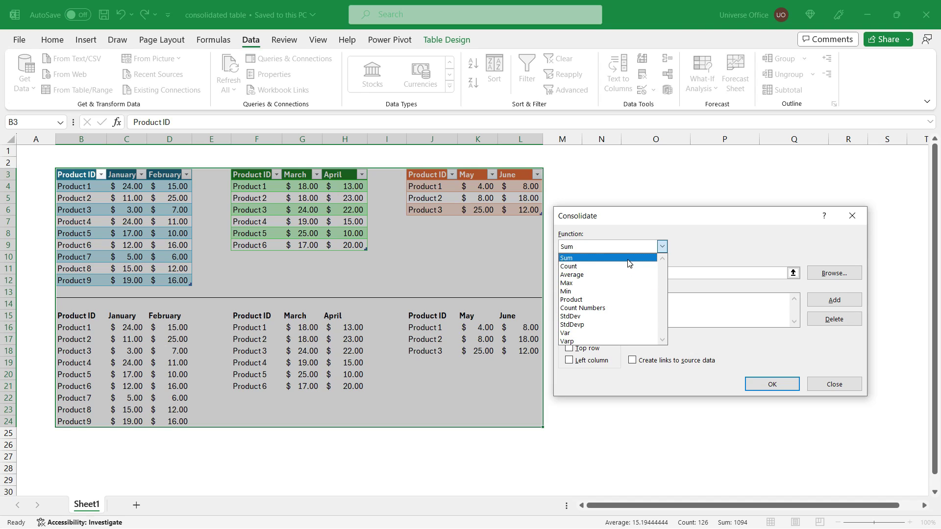
key(Escape)
click(624, 274)
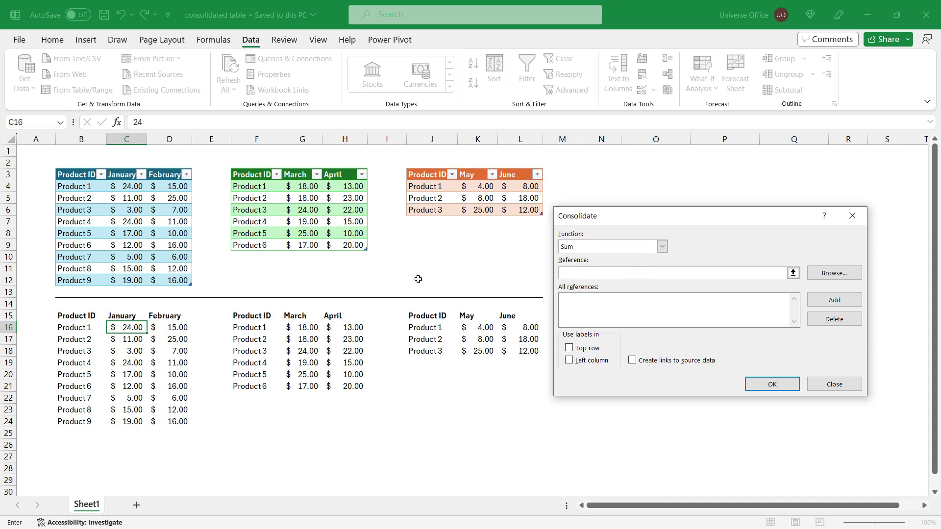
Add B15:D24, F15:H21 and J15:L18 as the summed consolidation sources.
drag(80, 316, 168, 421)
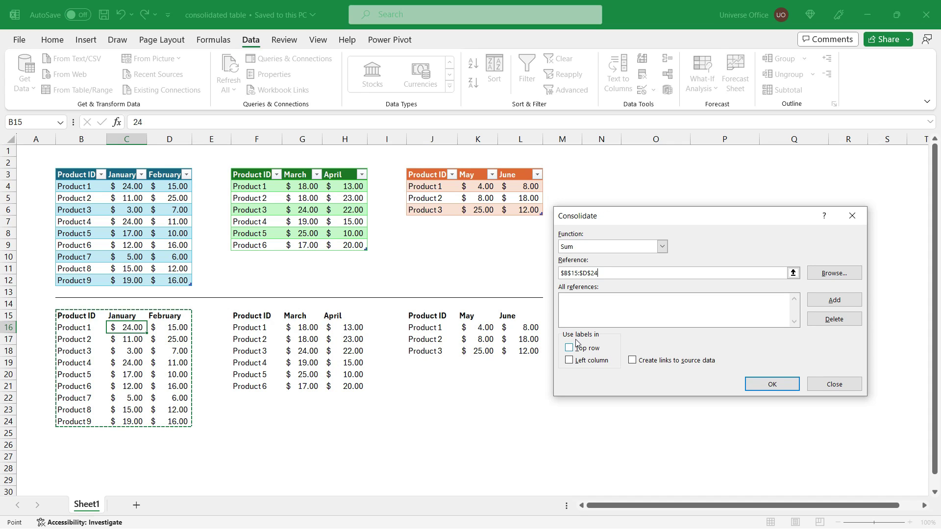
click(813, 303)
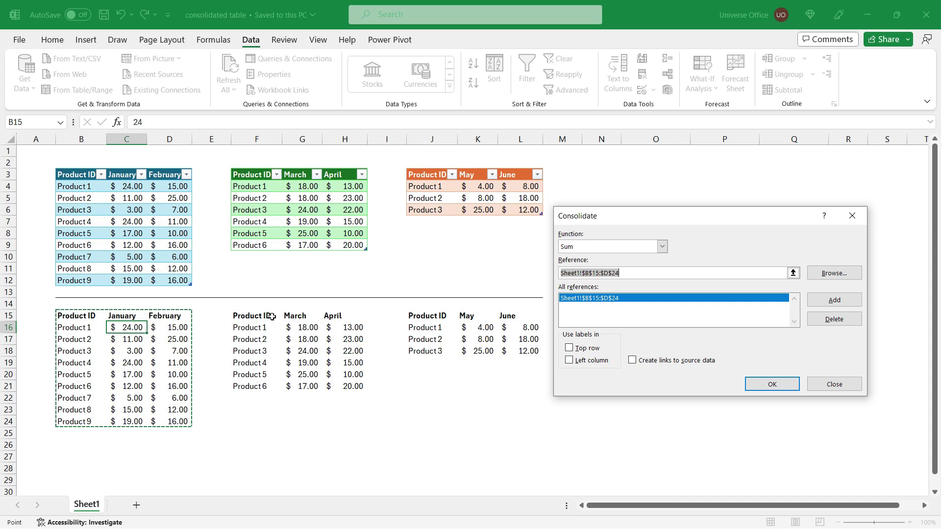
drag(268, 316, 330, 383)
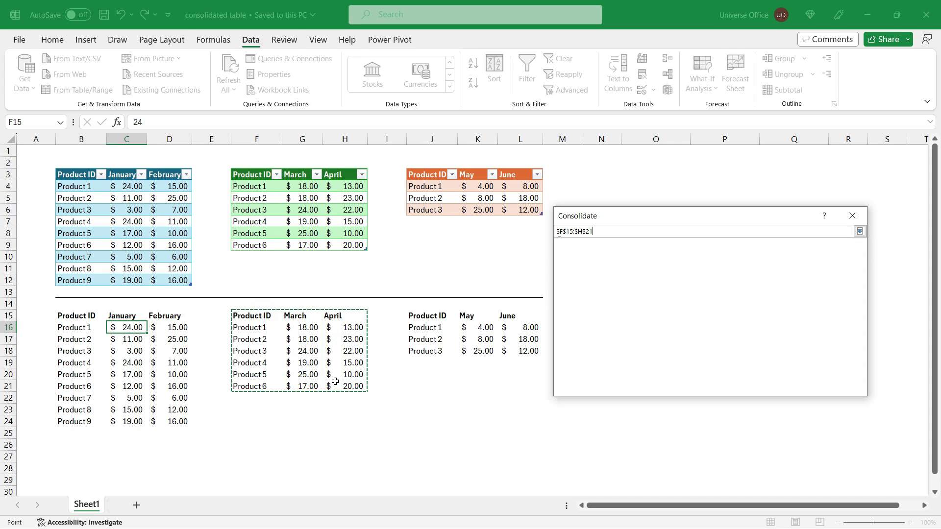
click(818, 302)
drag(414, 316, 531, 351)
click(833, 300)
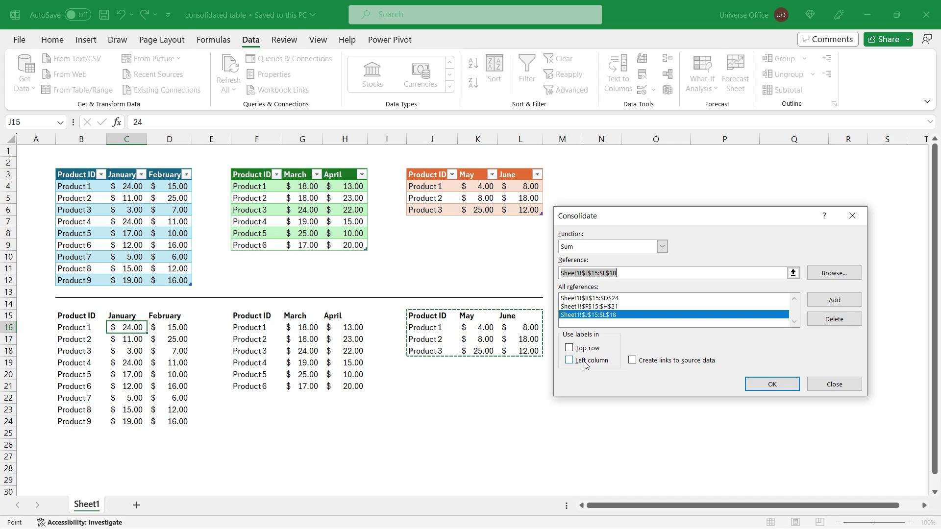
Consolidate into N11 using Top row and Left column labels, then select columns N–T.
click(585, 364)
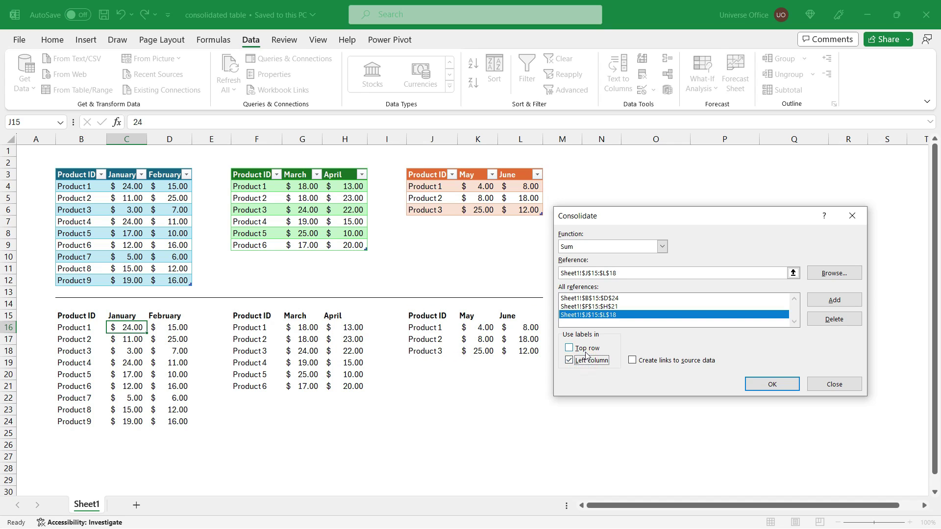
click(586, 351)
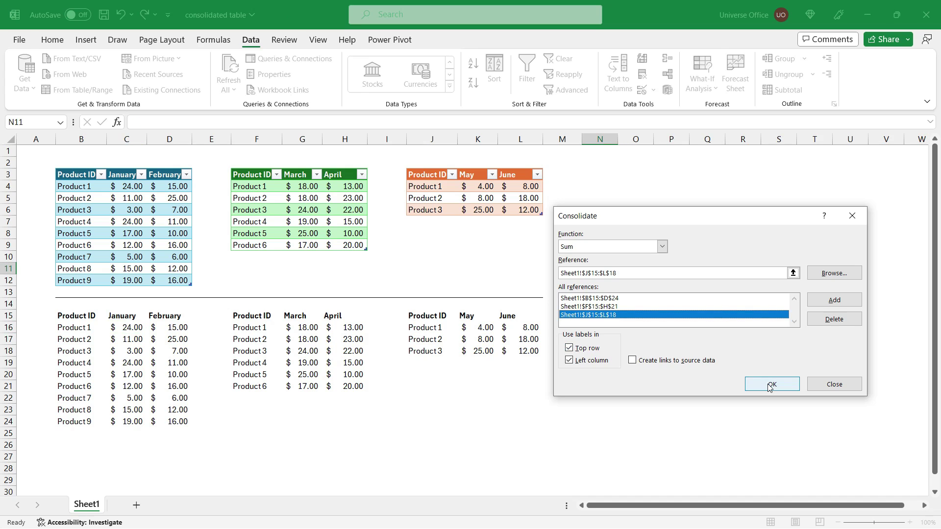
click(771, 384)
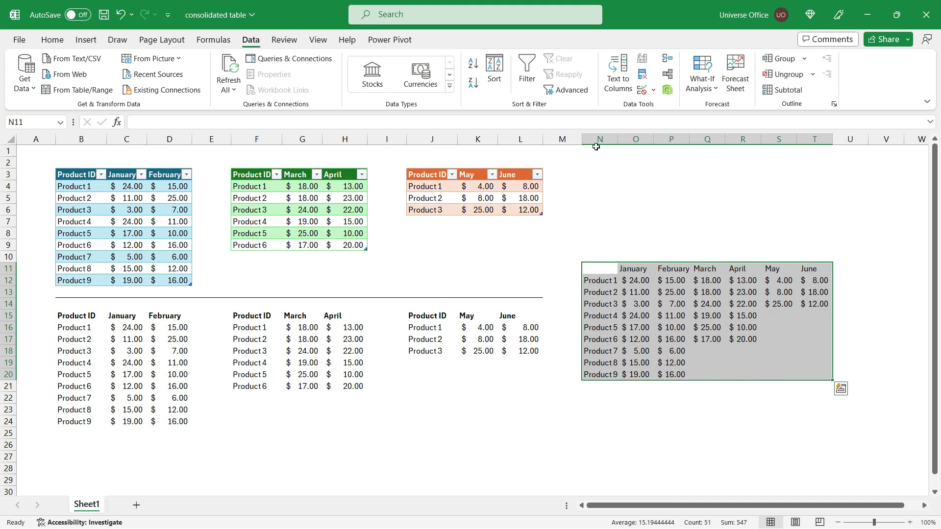
drag(599, 139, 838, 139)
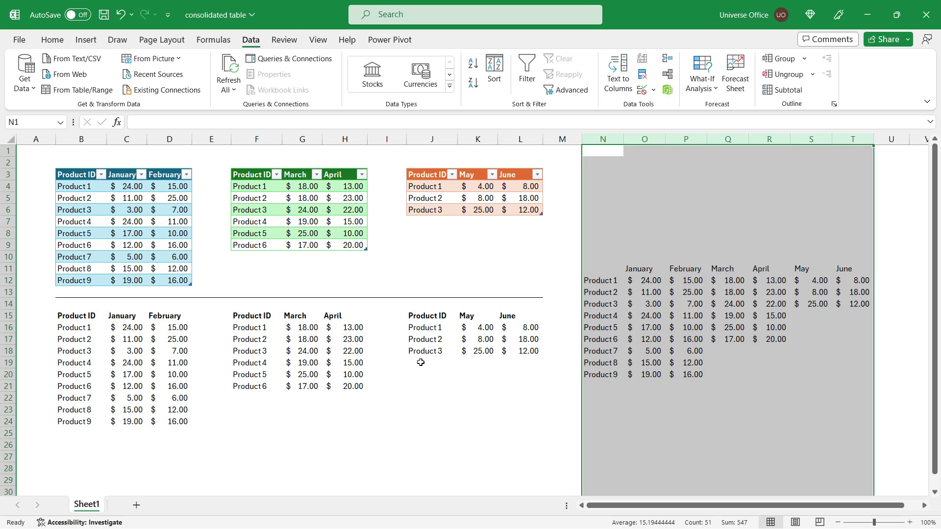
Add a Test row with May 56 and June 12 in row 19, and clear N11:T20.
click(431, 362)
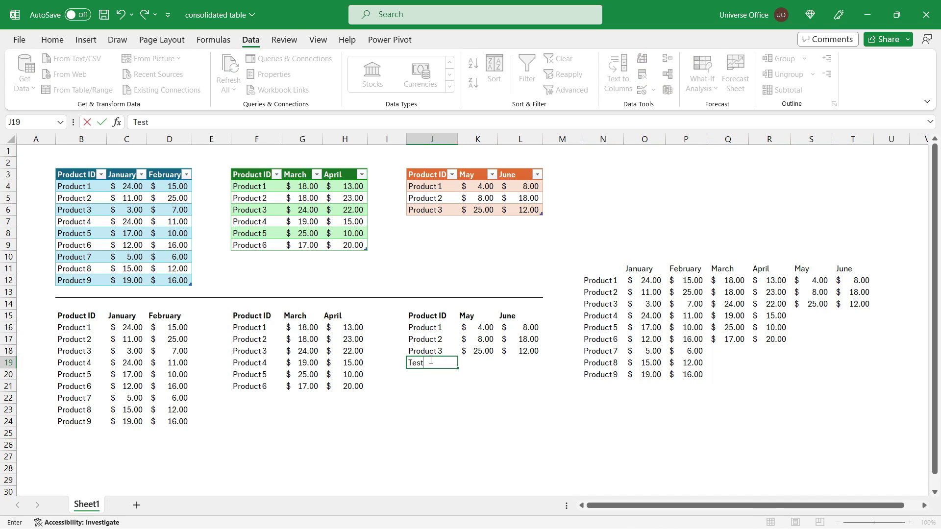
click(472, 363)
scroll(318, 203, down, 1)
text(56)
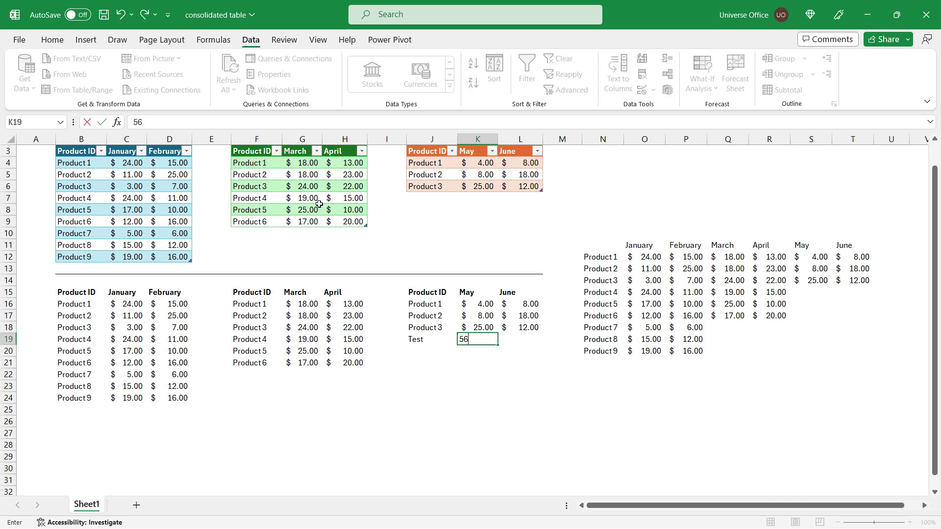
key(Return)
click(520, 339)
text(12)
drag(602, 245, 841, 351)
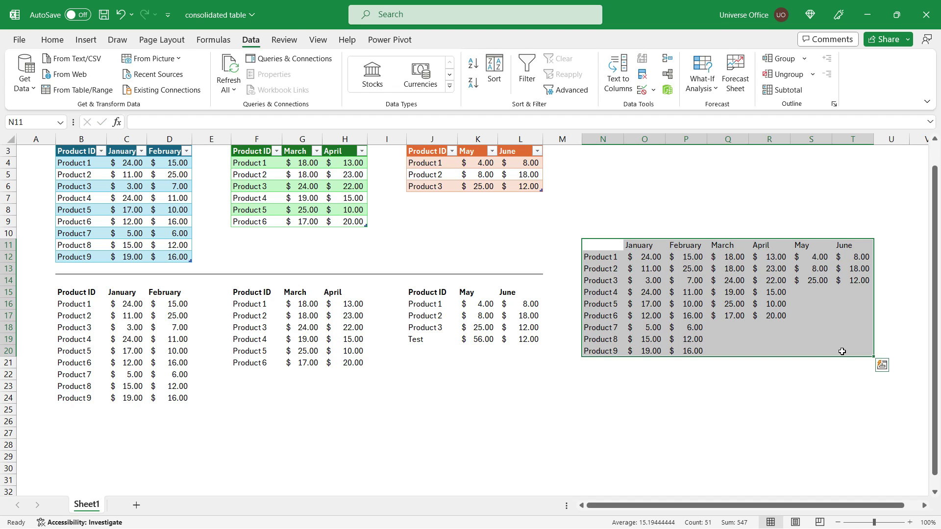
key(Delete)
Rebuild the consolidated table at N11 from the existing sources.
click(591, 244)
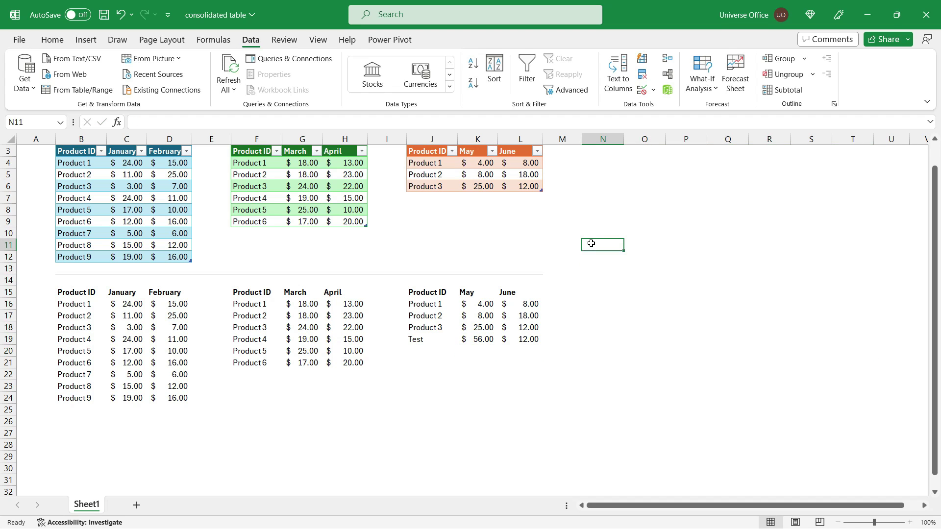
click(668, 59)
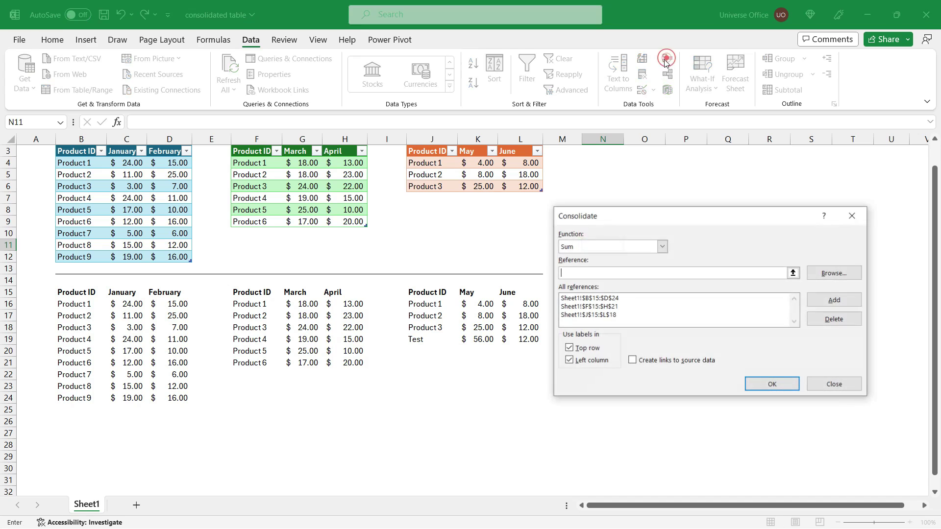
click(768, 384)
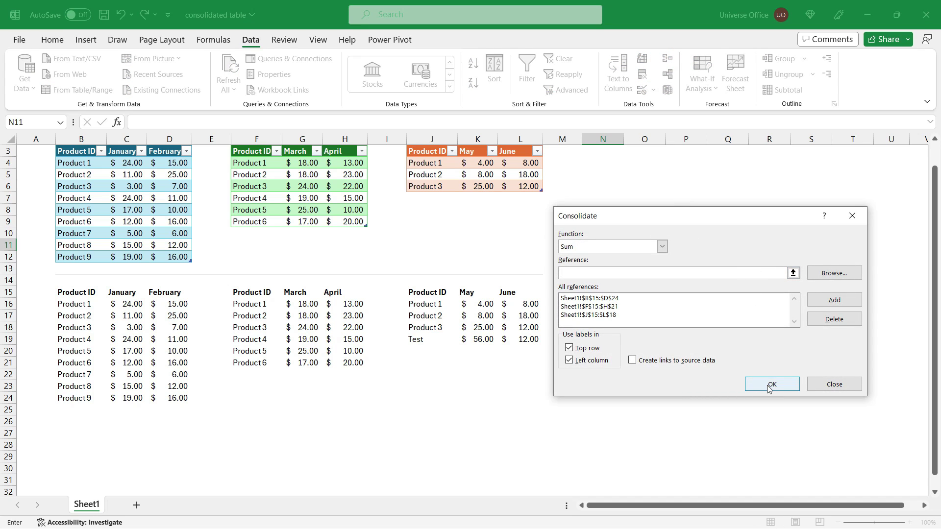
Select the rebuilt N11:T20 table and the Test row to compare them.
click(603, 245)
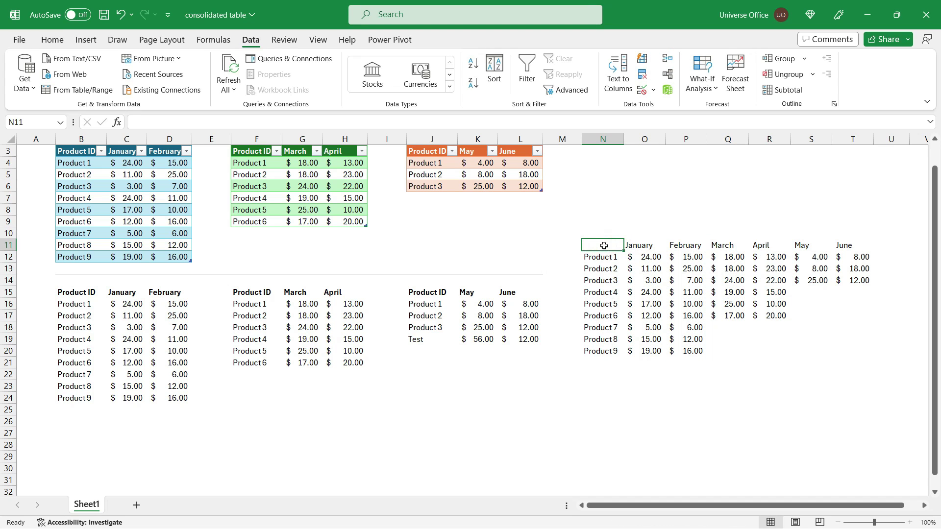
drag(603, 246, 846, 351)
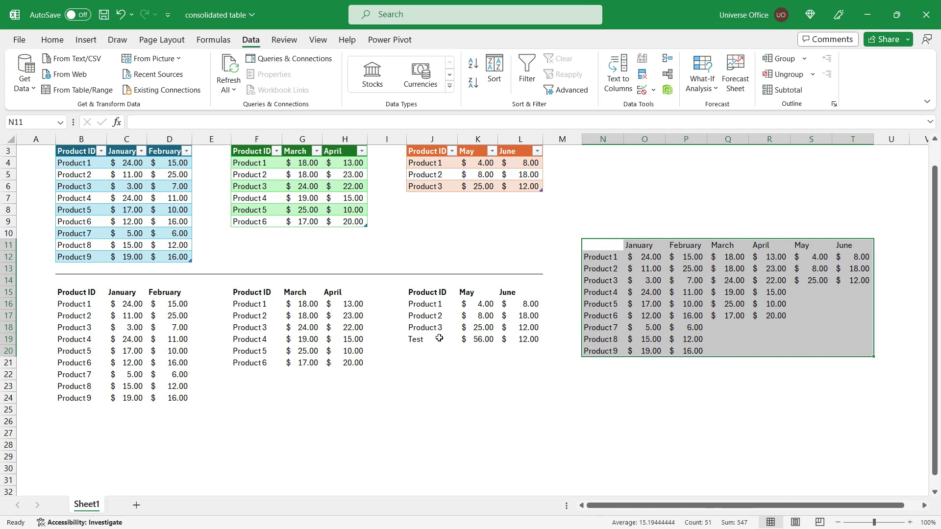
drag(439, 338, 517, 346)
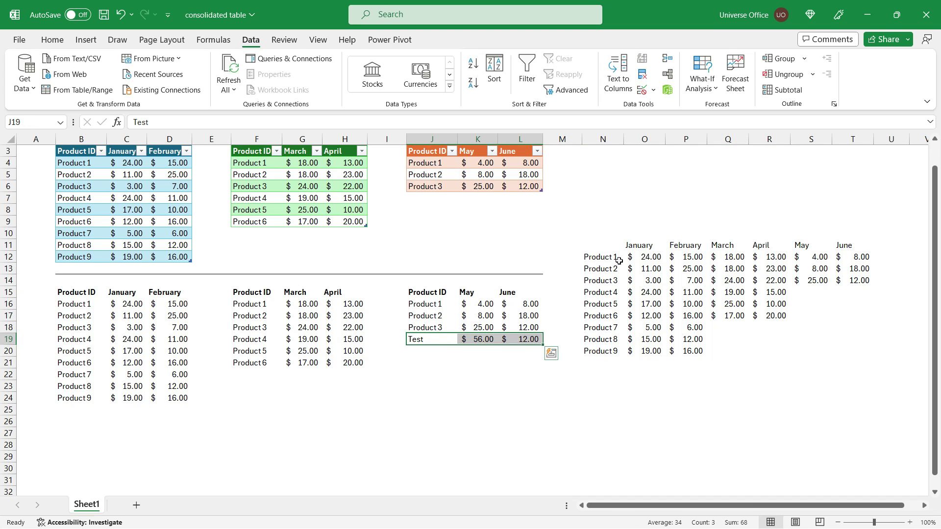
drag(600, 251, 835, 351)
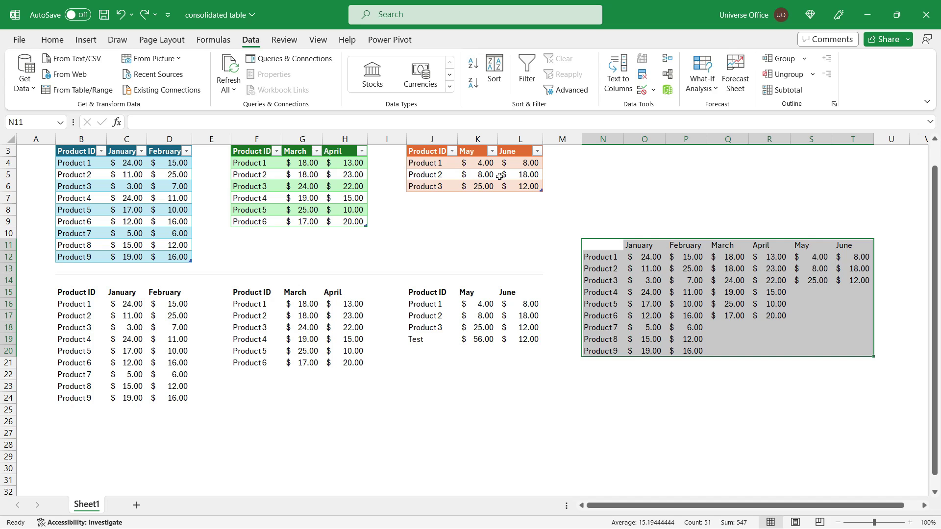
Clear the old consolidated table and reopen Consolidate with N11 as output.
key(Delete)
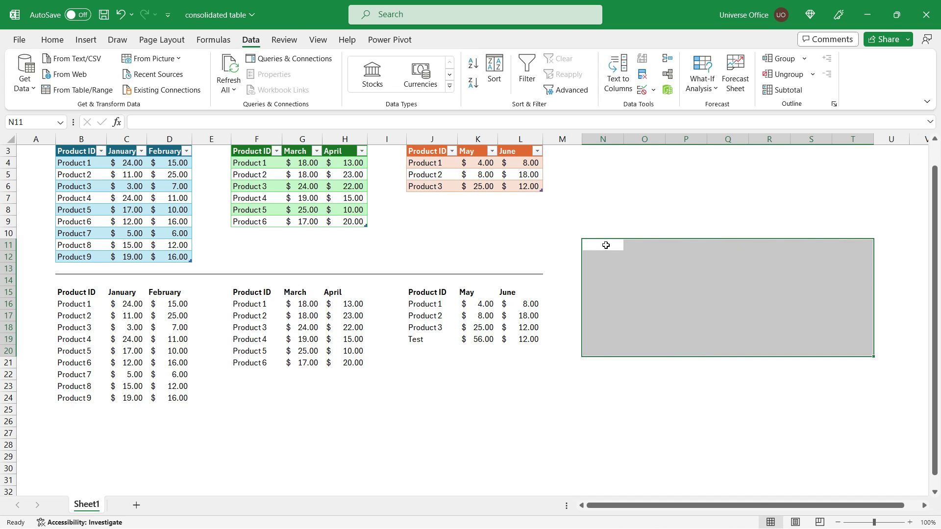
click(605, 245)
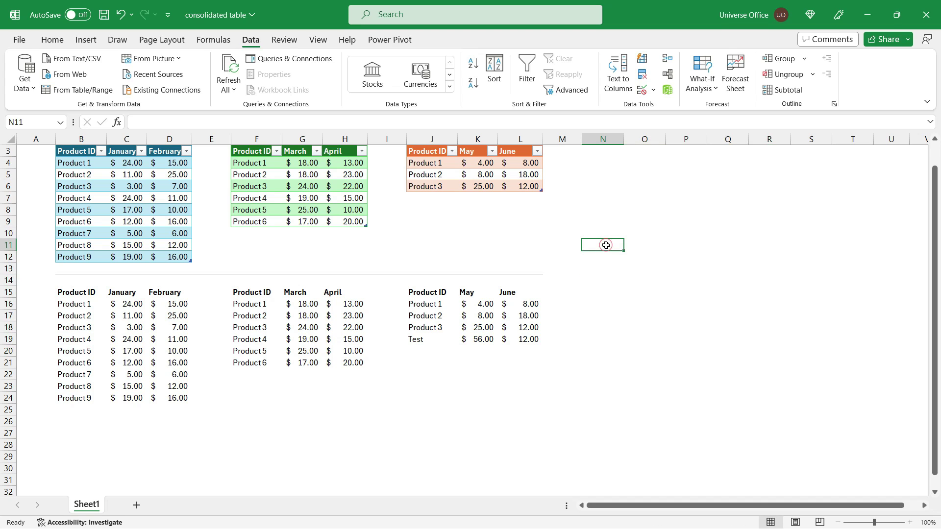
click(667, 64)
Delete the J15:L18, F15:H21 and B15:D24 source references from the list.
click(638, 314)
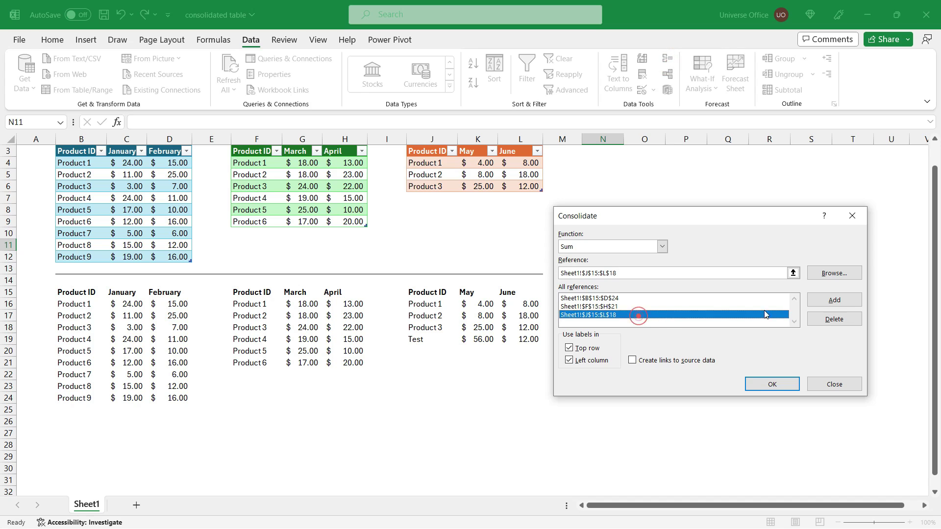
click(819, 321)
click(744, 307)
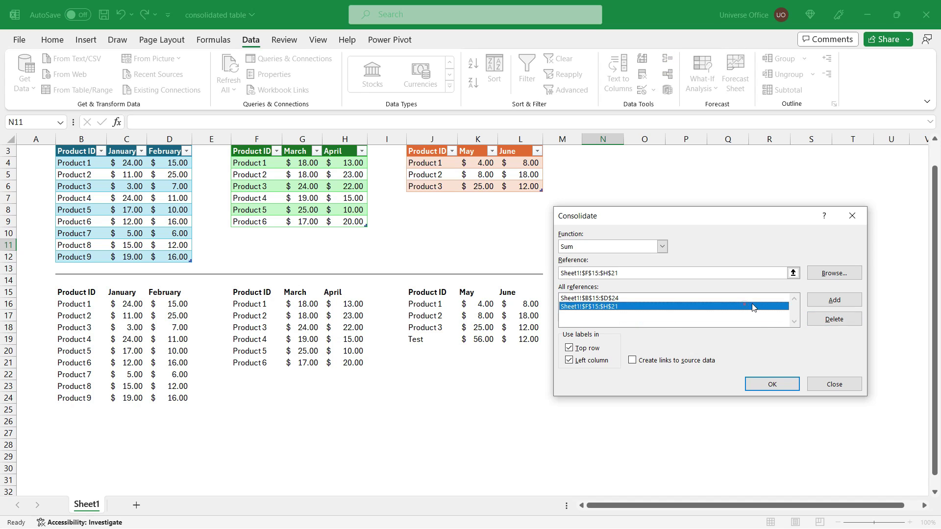
click(825, 322)
click(779, 301)
click(827, 322)
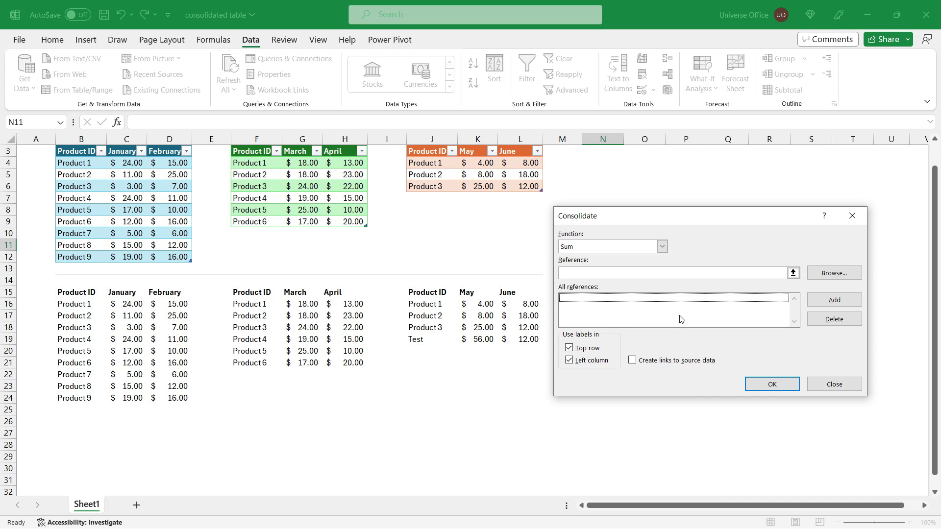
Set the consolidation reference to the January–February table range B3:D12.
click(612, 274)
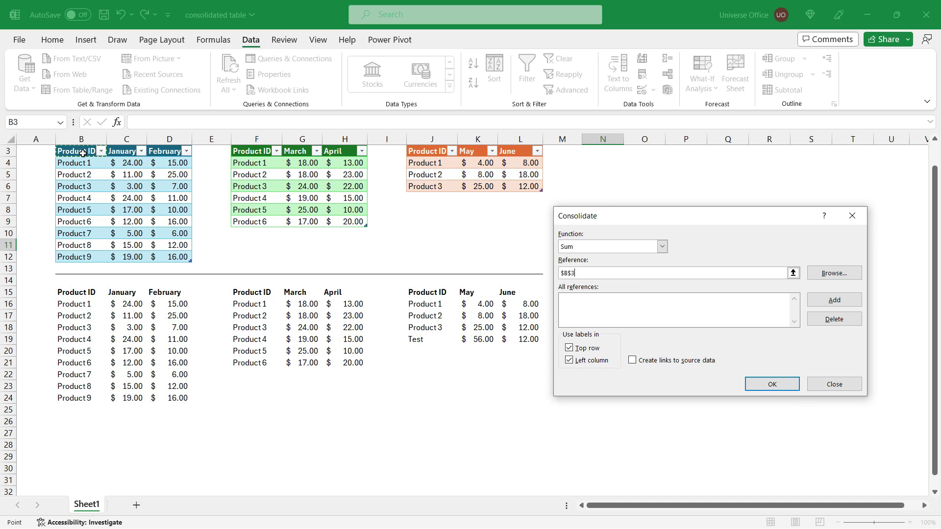
drag(83, 154, 161, 256)
Enter =INDIRECT("Table1[#All]") as the source reference in place of B3:D12.
text(")
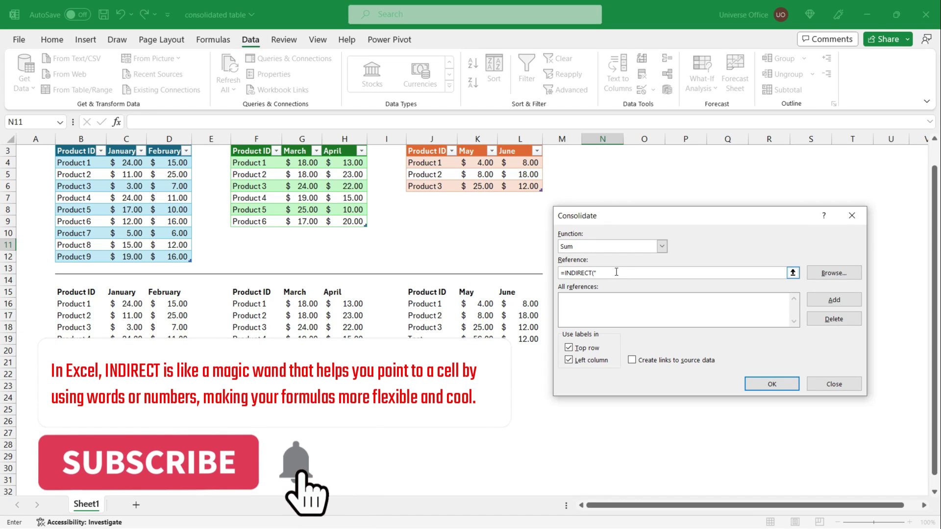
text(Table1[#All]")
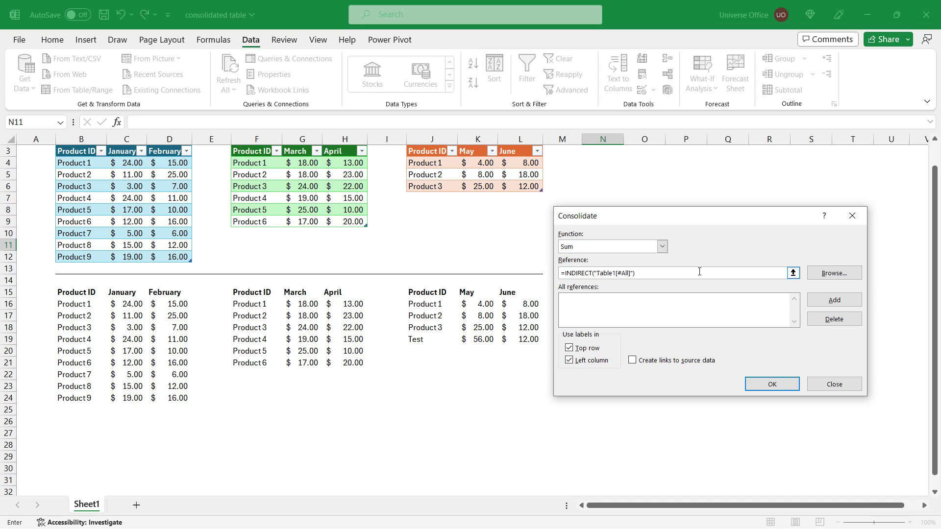
Add INDIRECT references to Table1, Table2 and Table3 as consolidation sources.
click(834, 300)
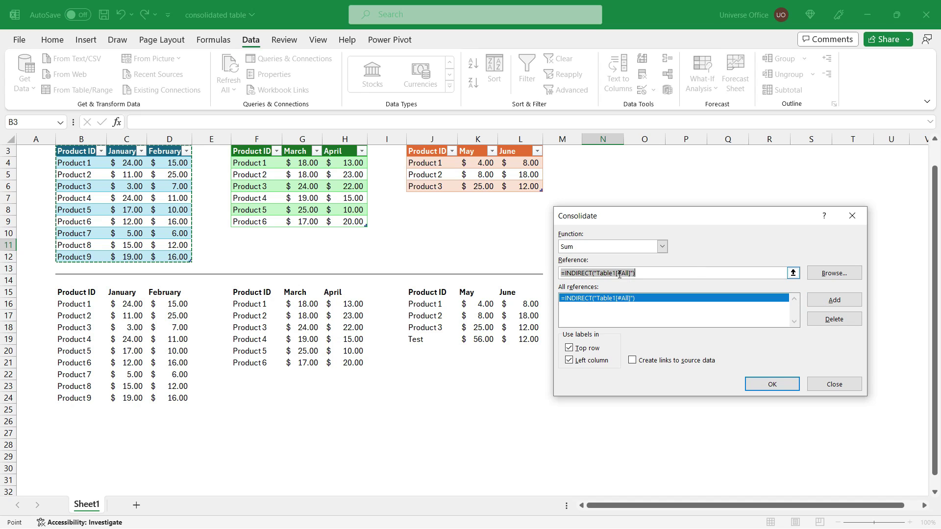
click(616, 272)
click(616, 272)
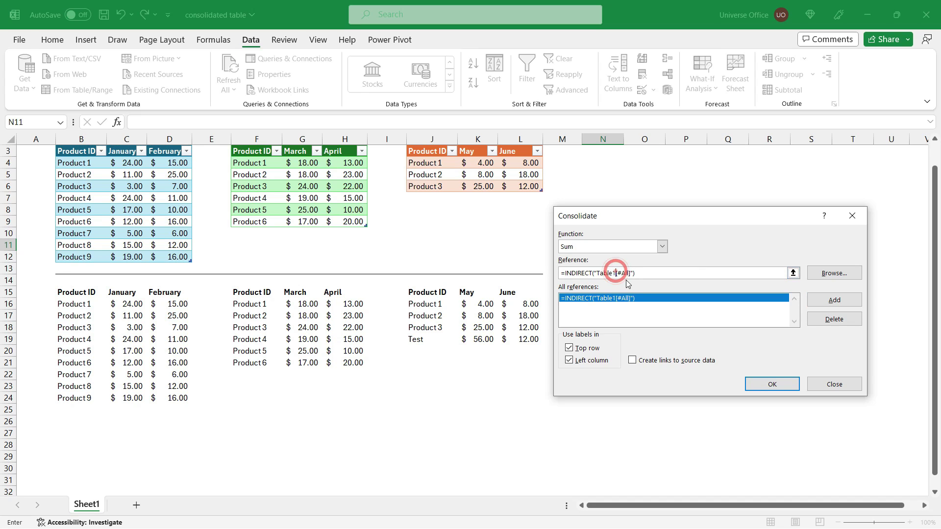
key(BackSpace)
text(2)
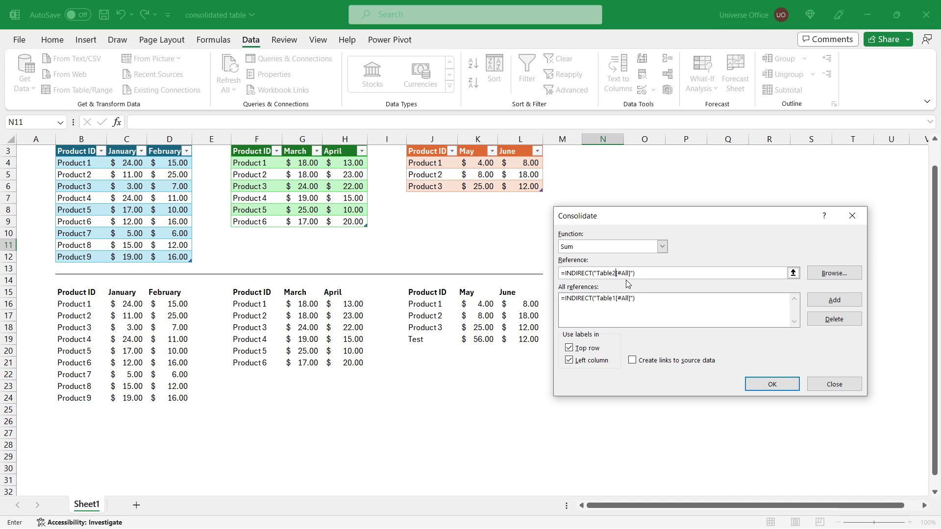
click(819, 301)
click(615, 272)
key(BackSpace)
text(3)
click(833, 300)
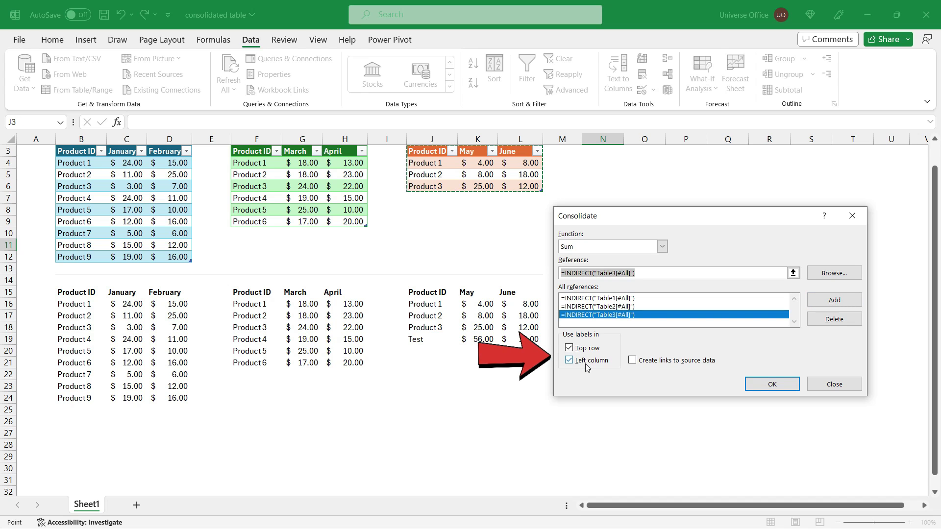
Build the consolidated table at N11 and select N11:T20.
click(746, 381)
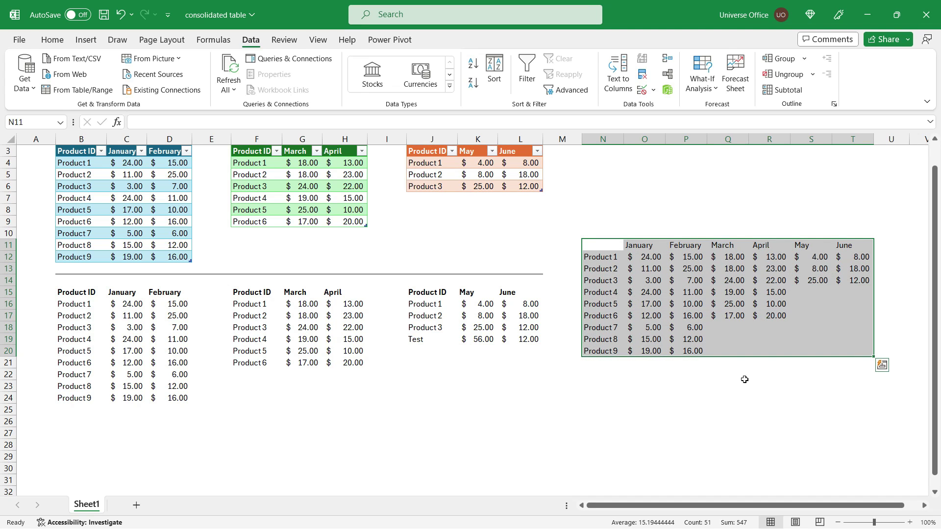
drag(609, 246, 696, 353)
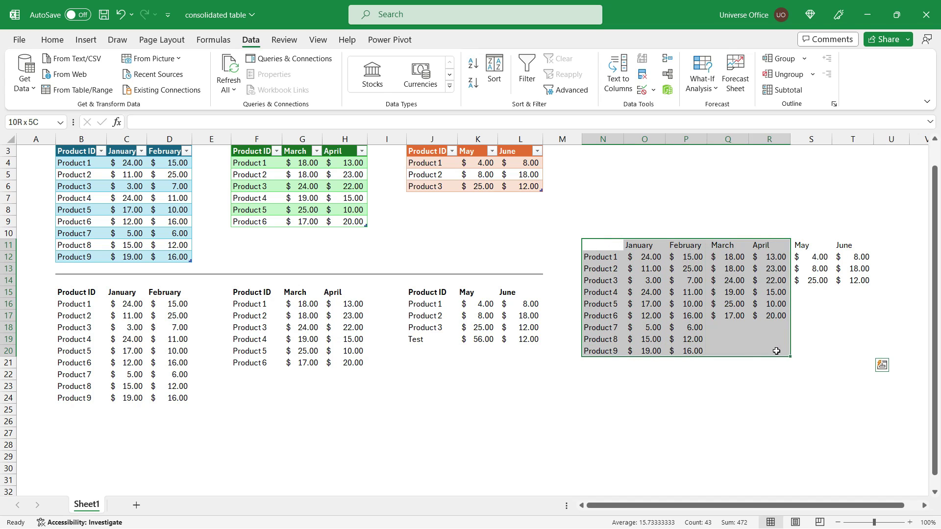
drag(776, 351, 844, 349)
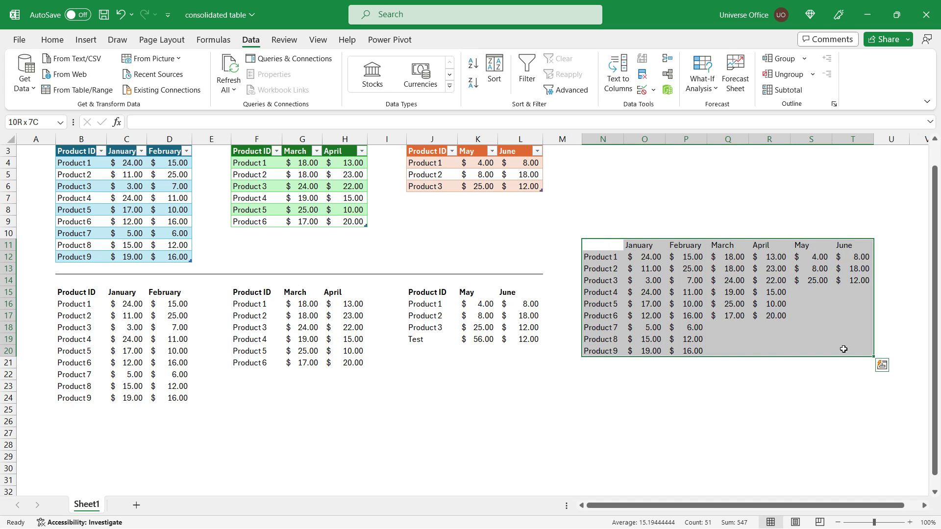
Add a Test 2 row with May 100 and June 200 in J7:L7.
click(440, 200)
text(Te)
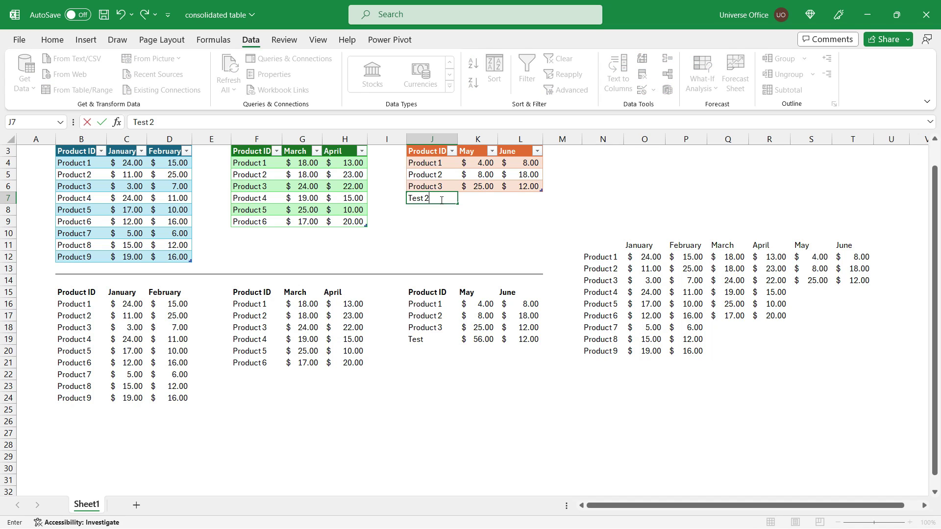
text(st 2)
key(Tab)
text(100)
key(Tab)
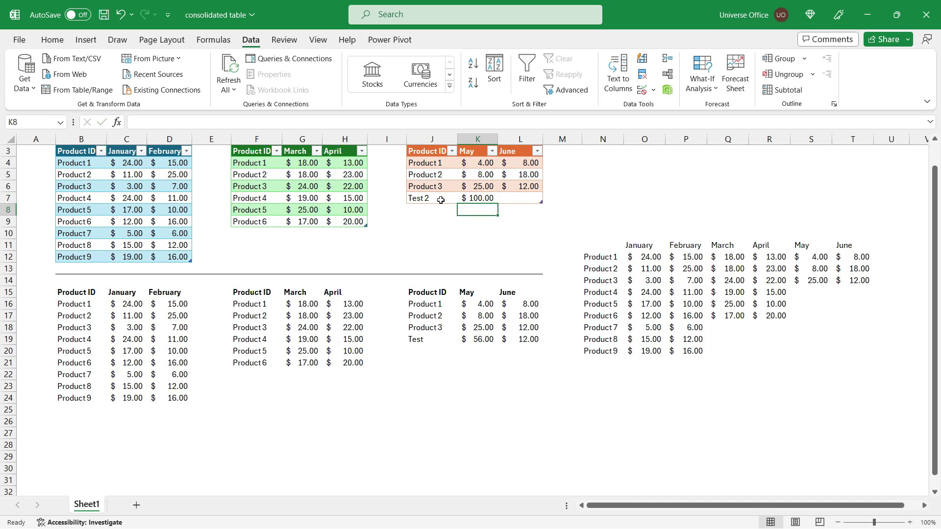
text(200)
drag(603, 245, 837, 345)
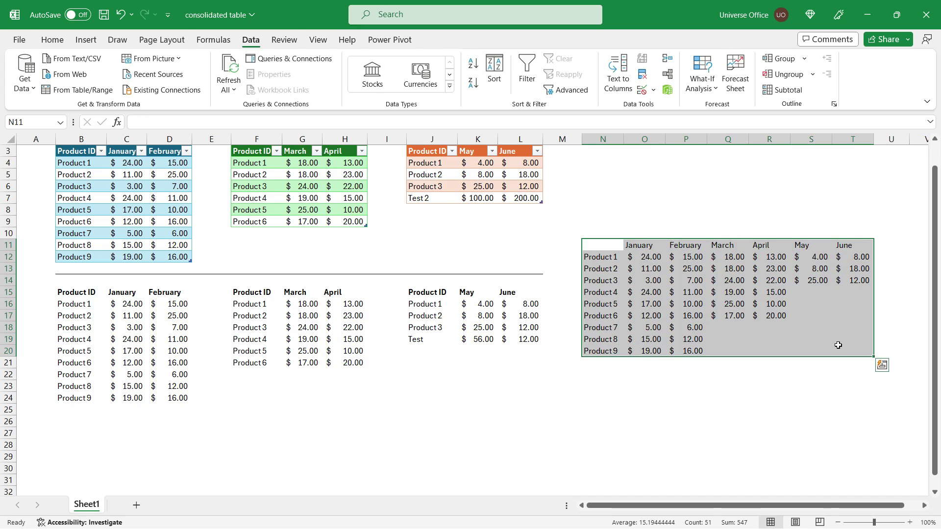
Rerun the consolidation at N11 so it includes the Test 2 row.
click(605, 245)
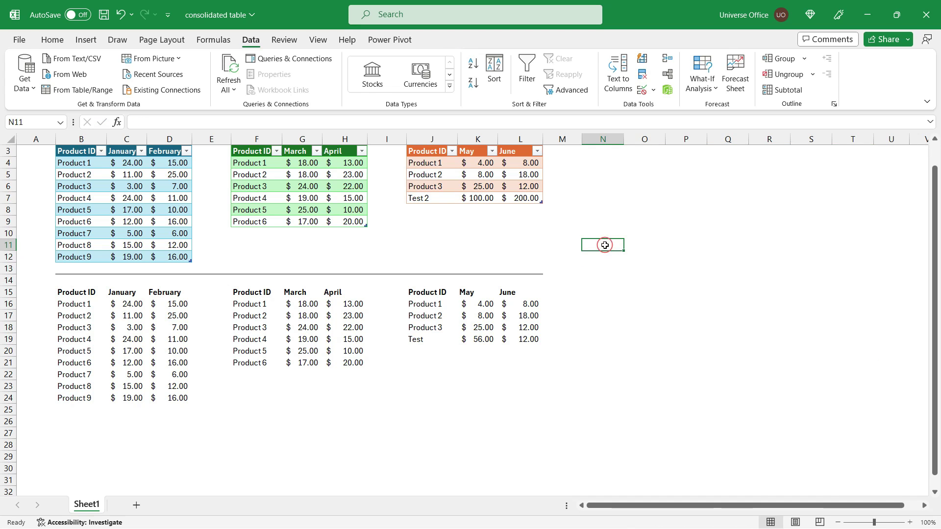
click(667, 90)
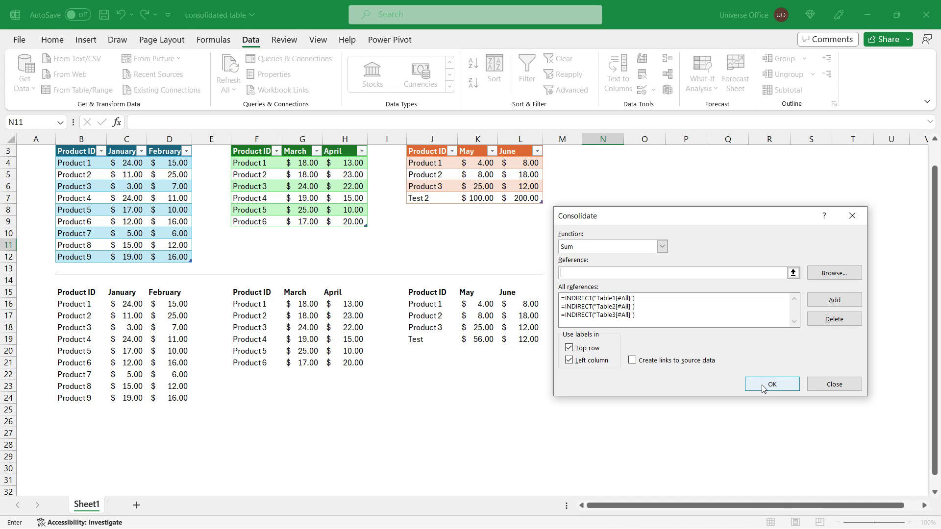
click(762, 385)
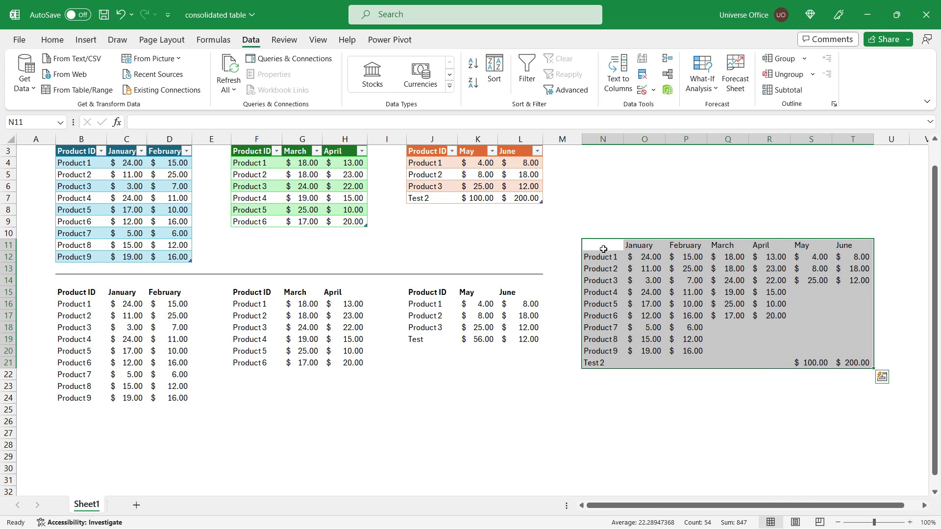
Select the first three columns of the consolidated table starting at N11.
drag(603, 245, 839, 360)
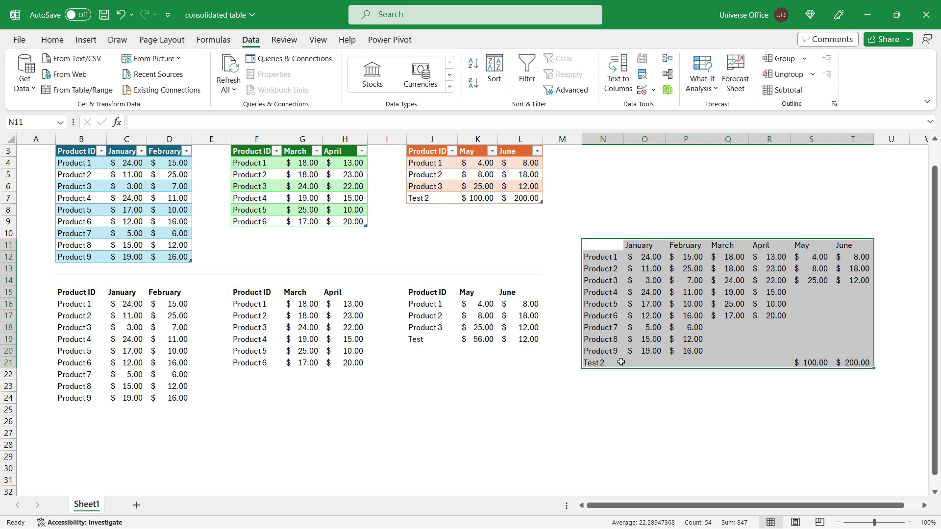